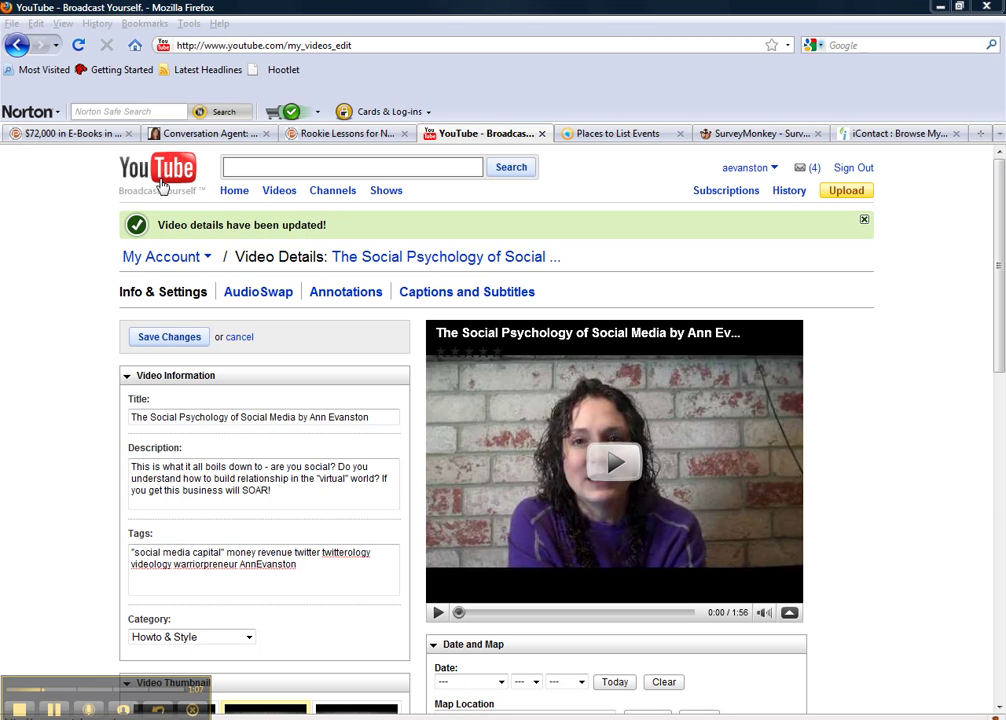
Upload Video 9 (2).mp4 to YouTube as a new video.
click(840, 192)
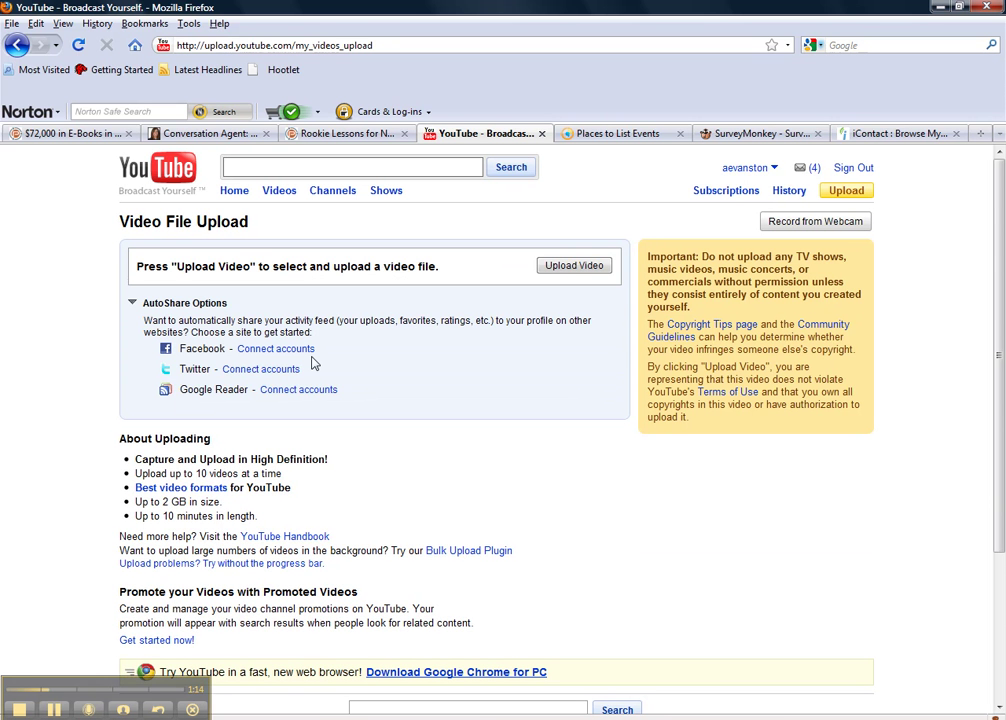
click(557, 272)
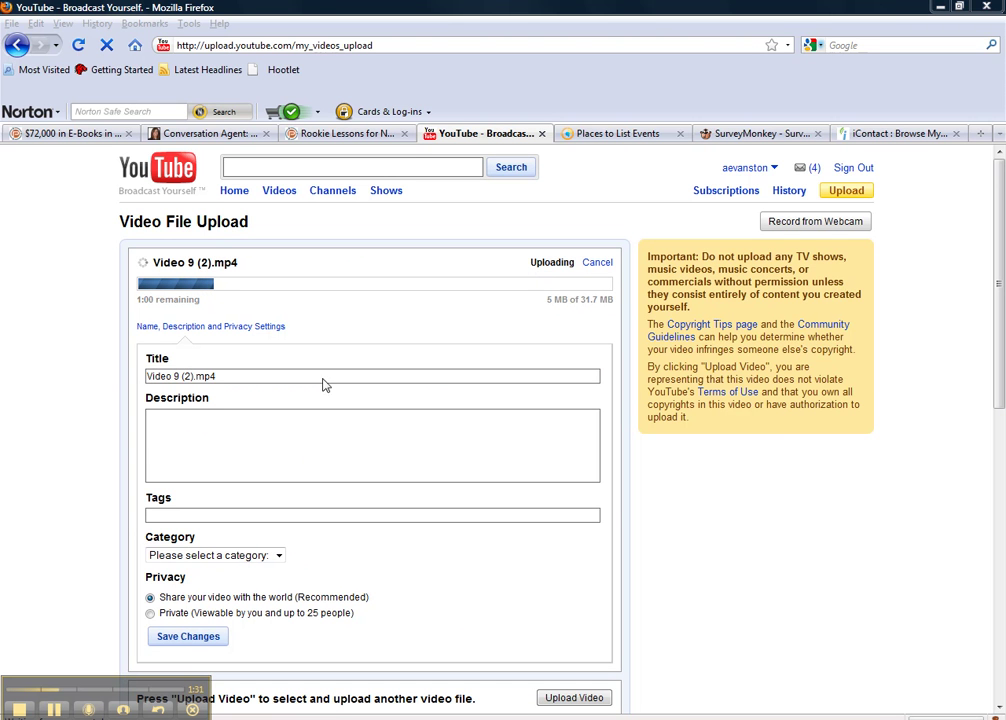
Focus the new video's Tags field while the Video 9 (2).mp4 upload completes.
click(158, 515)
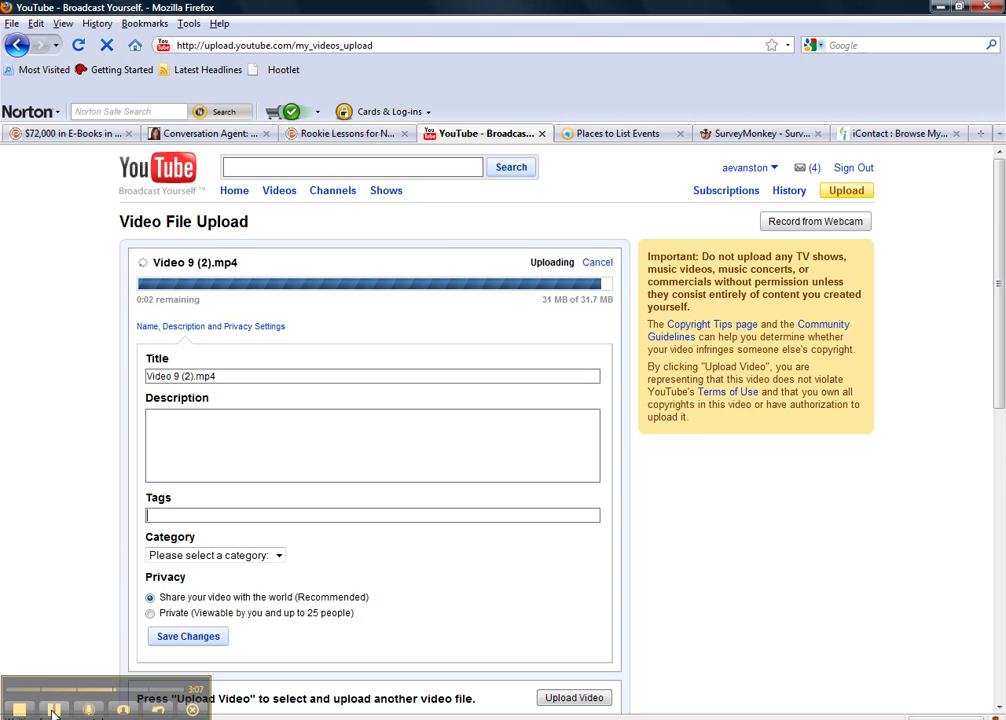
Open the edit page for The Social Psychology of Social Media from My Videos.
click(772, 170)
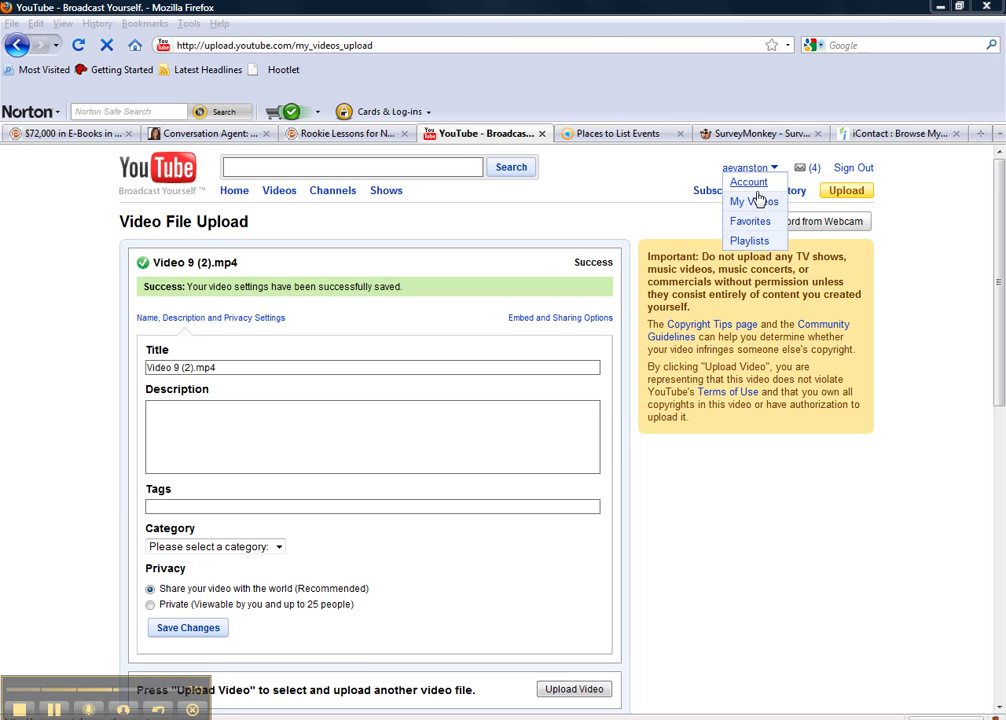
click(749, 203)
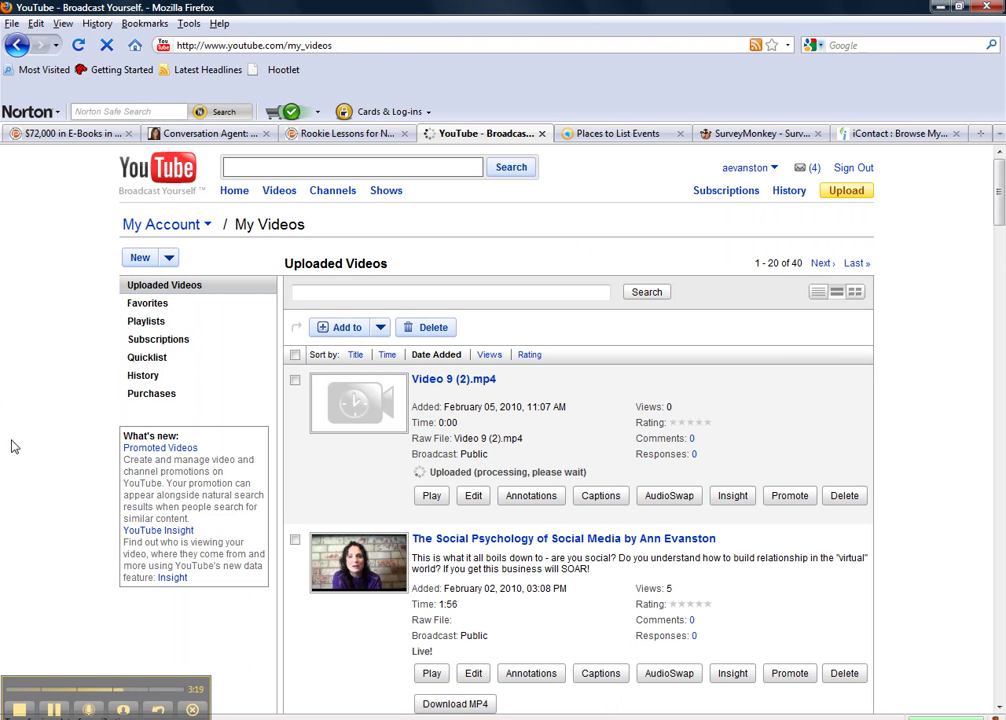
scroll(478, 495, down, 2)
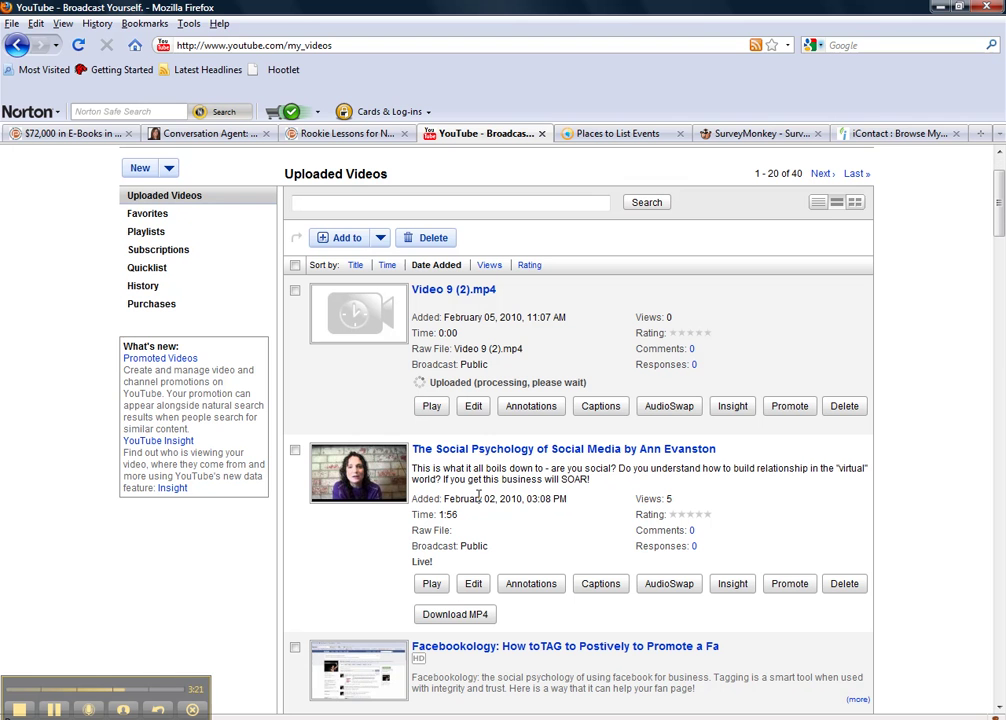
click(475, 588)
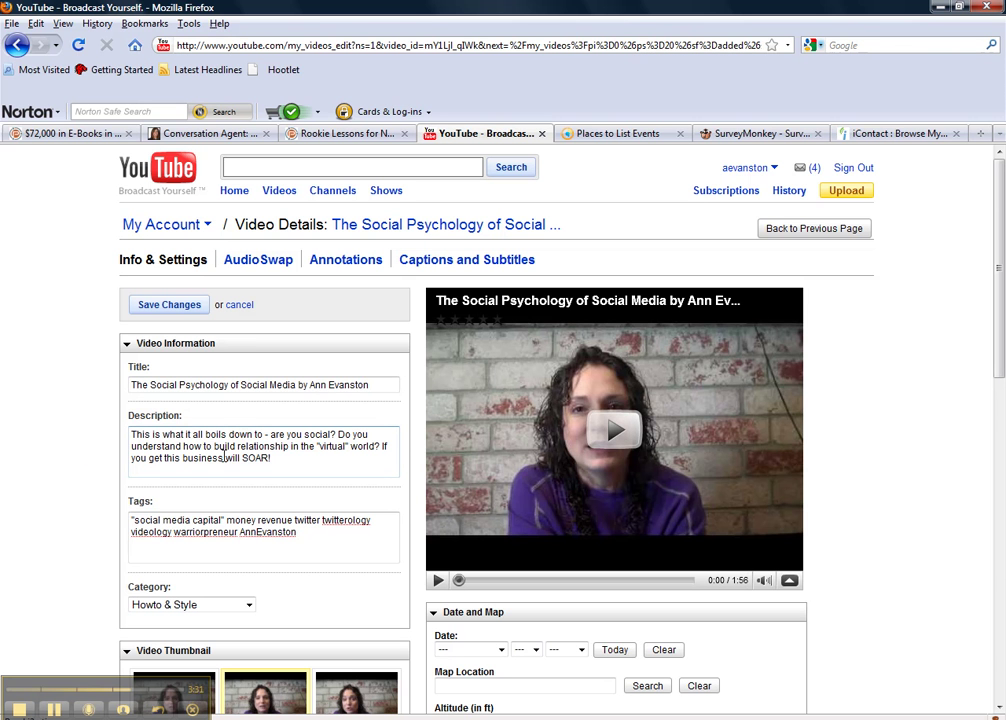
click(133, 531)
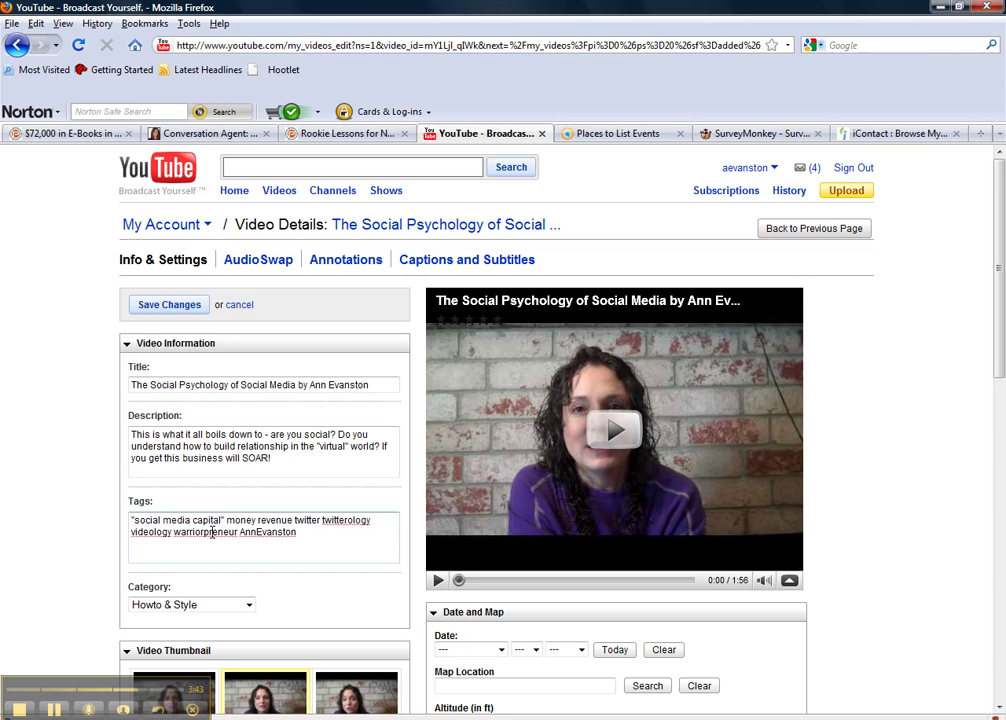
click(131, 523)
Move the stray quote from after 'capital' to after 'social media' in the tags.
click(220, 517)
key(Delete)
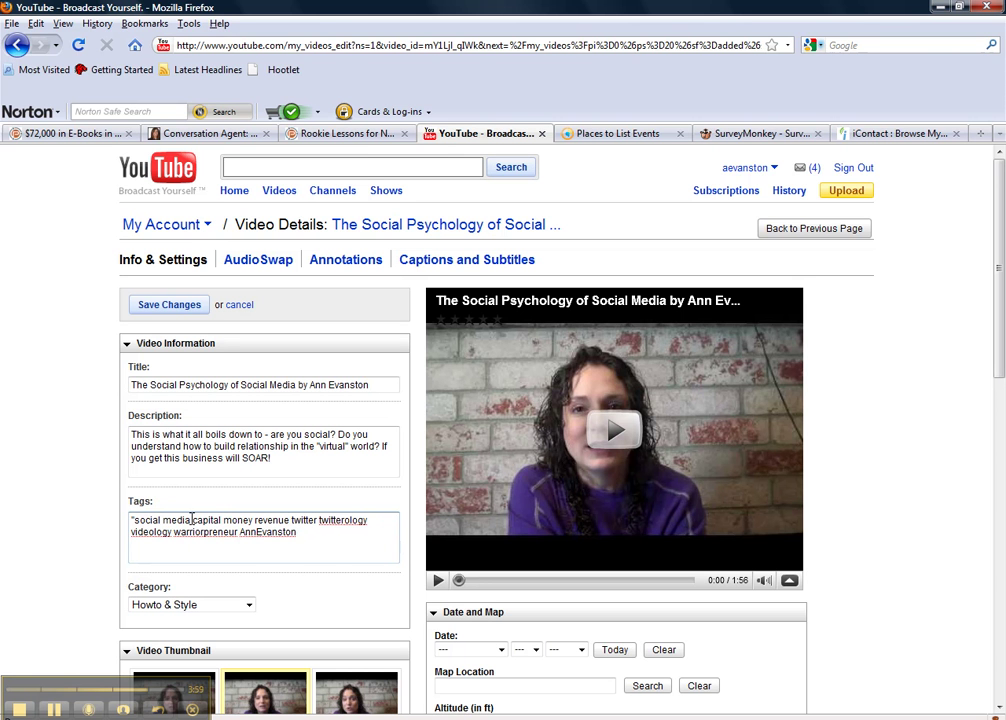
click(191, 519)
text(")
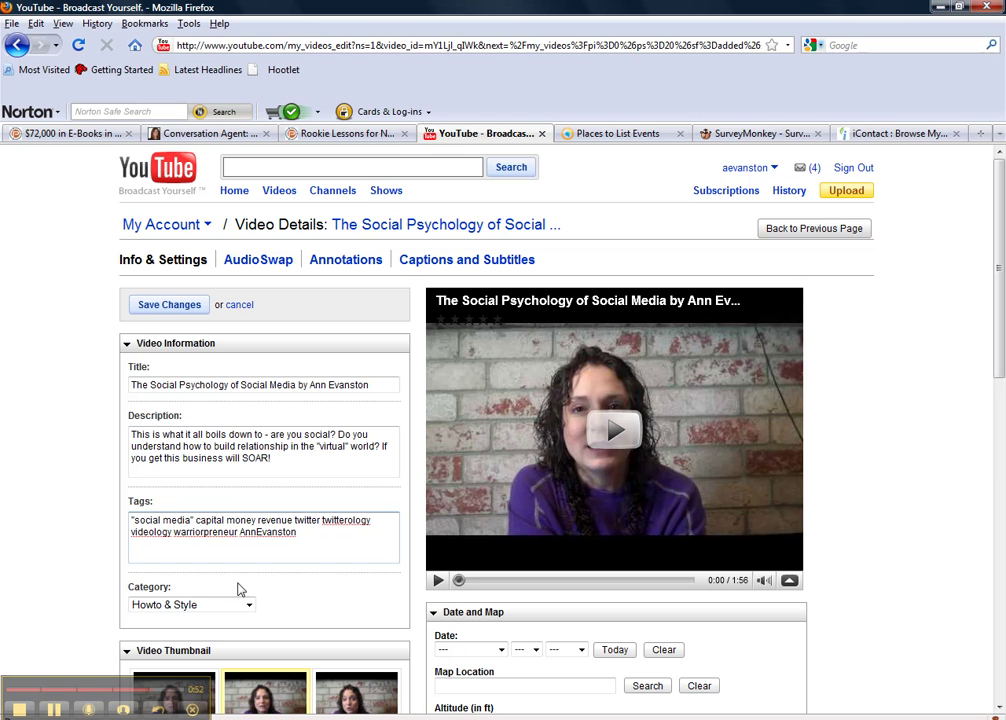
Append the tags business and entrepreneur, then scroll down to Save Changes.
click(305, 533)
text(business, entrepre)
text(neur)
scroll(250, 550, down, 1)
scroll(250, 552, down, 1)
scroll(250, 555, down, 2)
scroll(252, 558, down, 1)
scroll(290, 590, down, 4)
scroll(328, 620, down, 6)
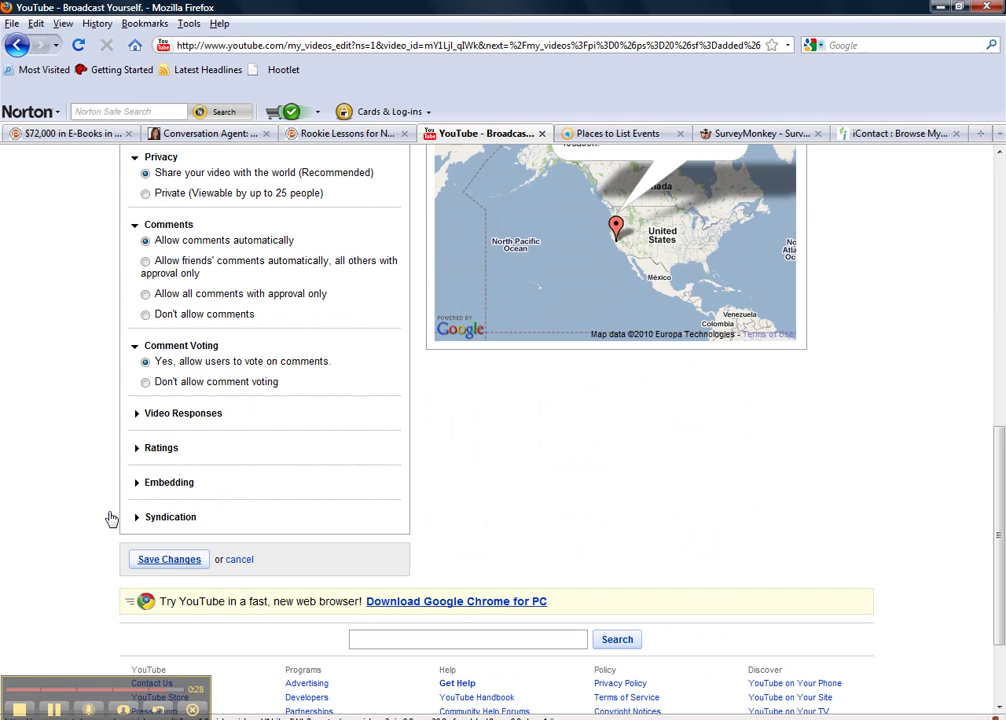